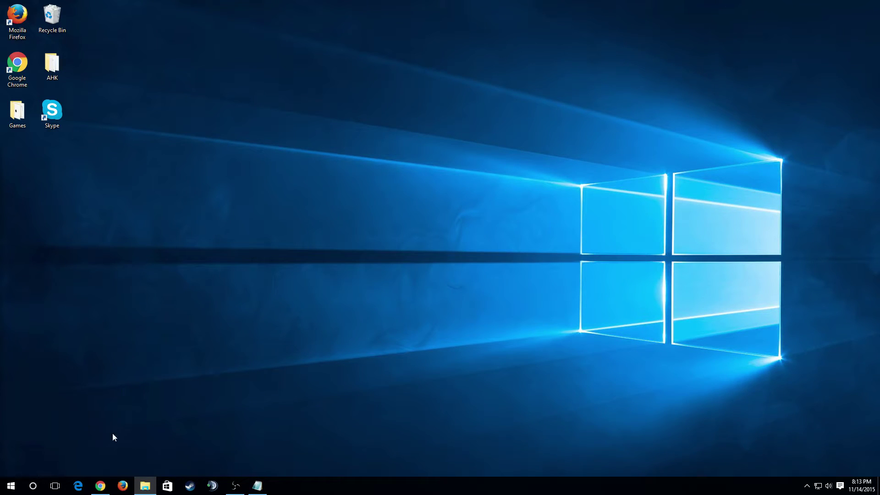
Restore the Chrome window showing the XFINITY Speed Test page at speedtest.comcast.net
{"action": "left_click", "coordinate": [100, 485]}
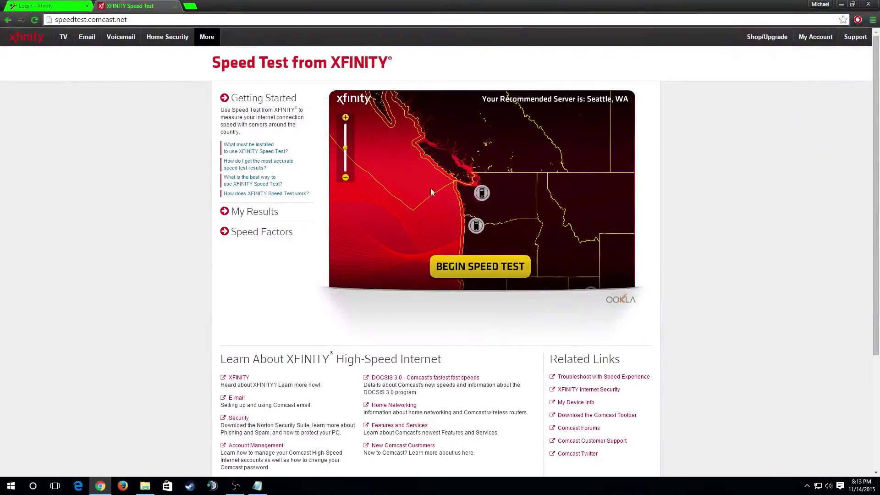
Run the speed test on the Seattle server: 10 ms ping, 177.93 Mbps down, 12.11 Mbps up
{"action": "left_click", "coordinate": [482, 194]}
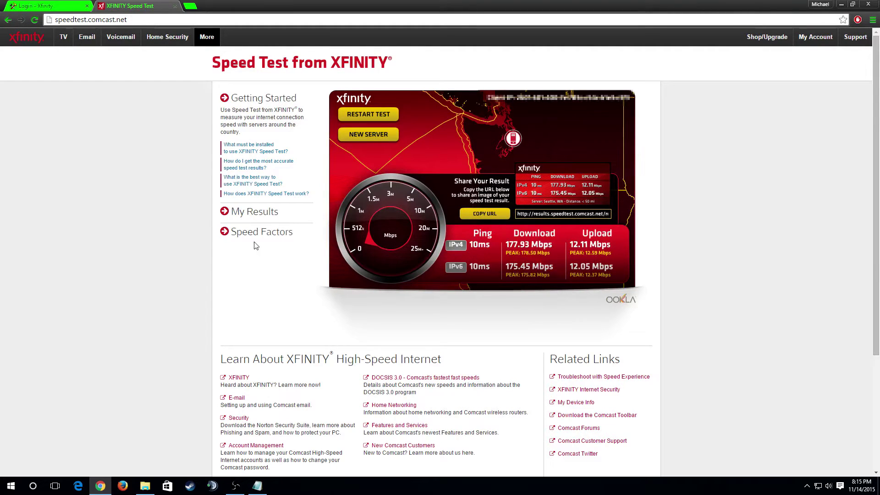
Switch to the Xfinity gateway login tab at 10.0.0.1
{"action": "left_click", "coordinate": [46, 5]}
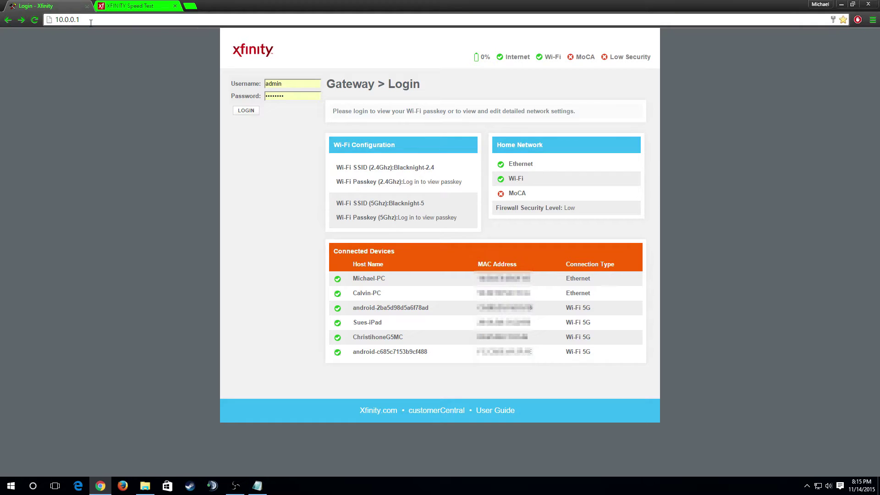
{"action": "left_click", "coordinate": [46, 23]}
{"action": "left_click", "coordinate": [59, 23]}
Submit the admin username and saved password; login fails with 'Incorrect password for admin!'
{"action": "left_click", "coordinate": [291, 87]}
{"action": "left_click", "coordinate": [277, 154]}
{"action": "double_click", "coordinate": [292, 97]}
{"action": "left_click", "coordinate": [260, 105]}
{"action": "left_click_drag", "start_coordinate": [268, 84], "coordinate": [266, 84]}
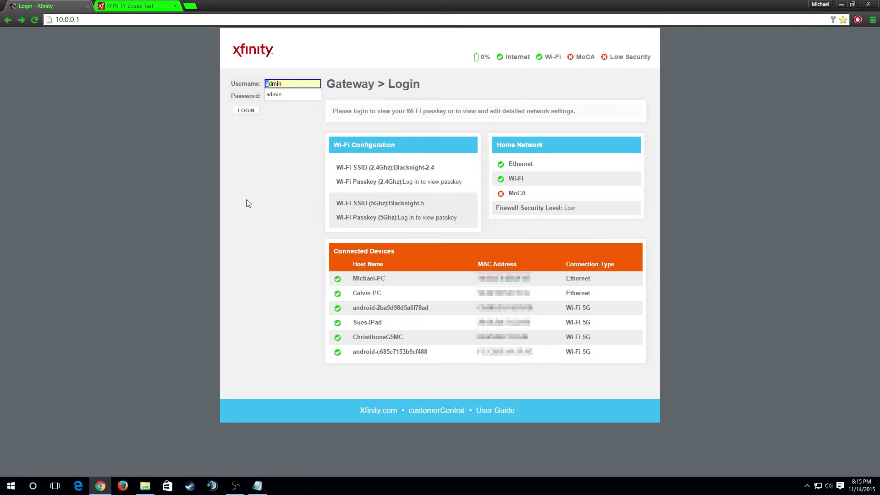
{"action": "left_click", "coordinate": [259, 189]}
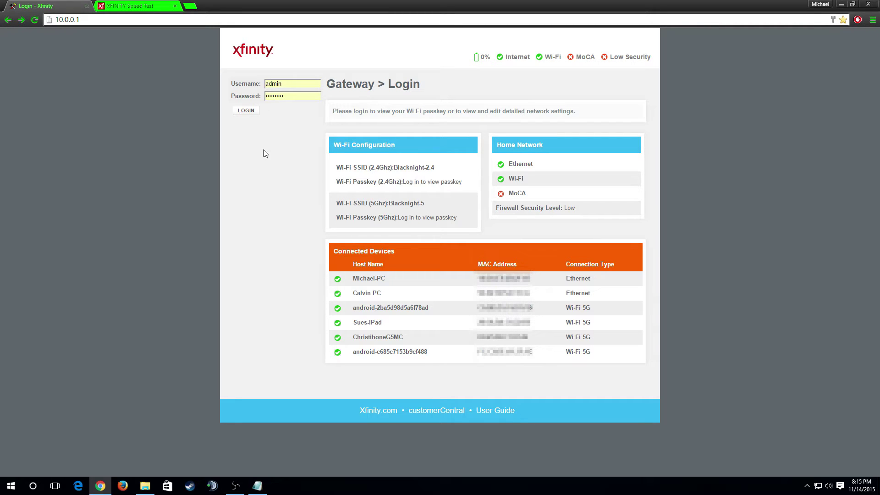
{"action": "left_click", "coordinate": [247, 111]}
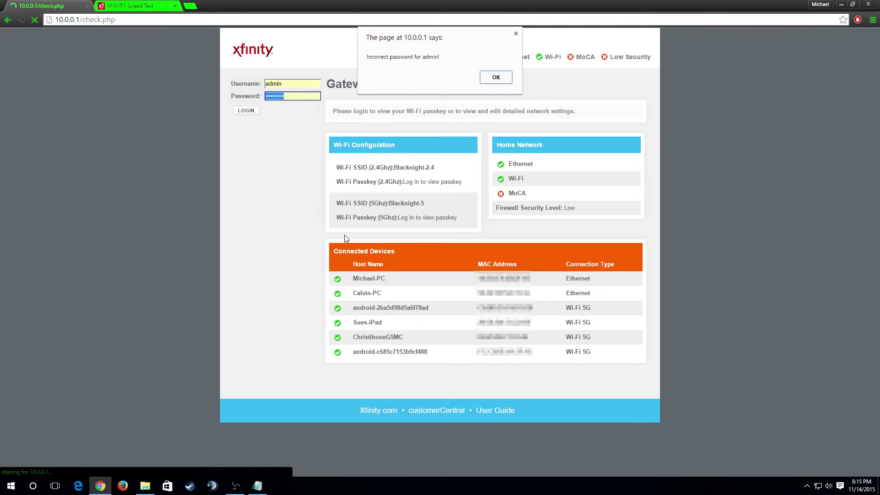
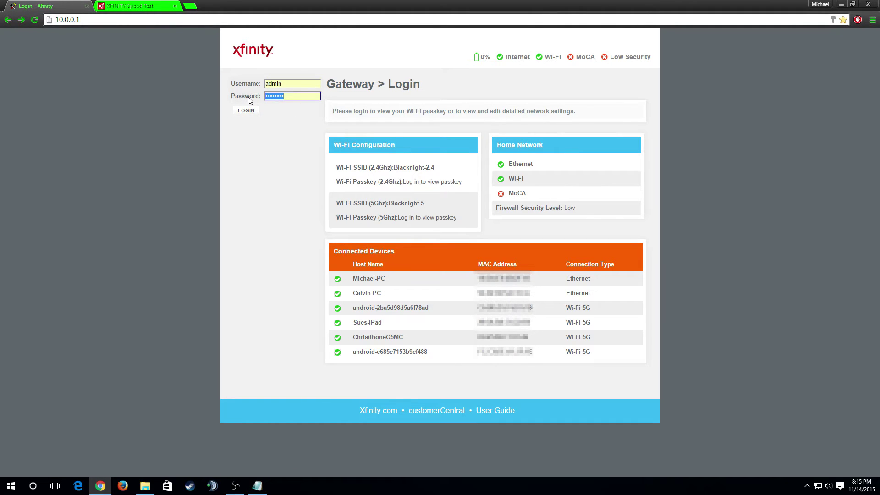
Sign in to the Xfinity gateway admin pages with the admin password
{"action": "type", "text": "••••••••"}
{"action": "key", "text": "Return"}
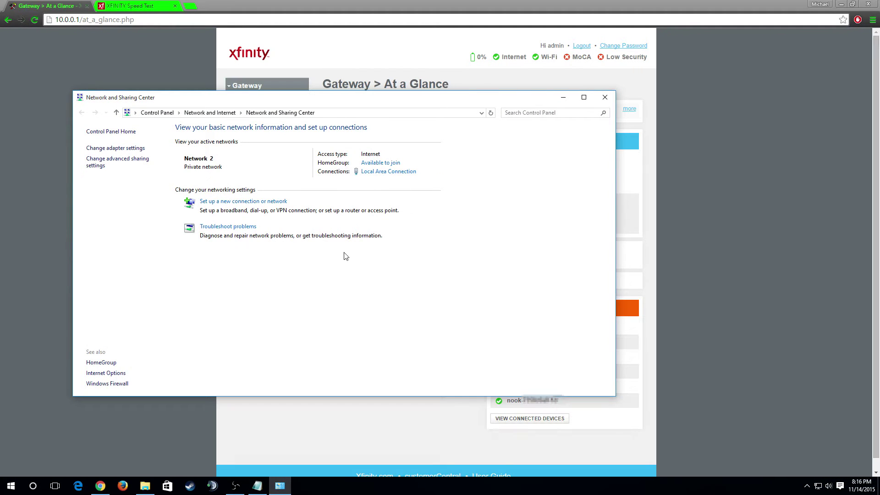
Close the Network and Sharing Center window so only the At a Glance summary shows
{"action": "left_click", "coordinate": [605, 98]}
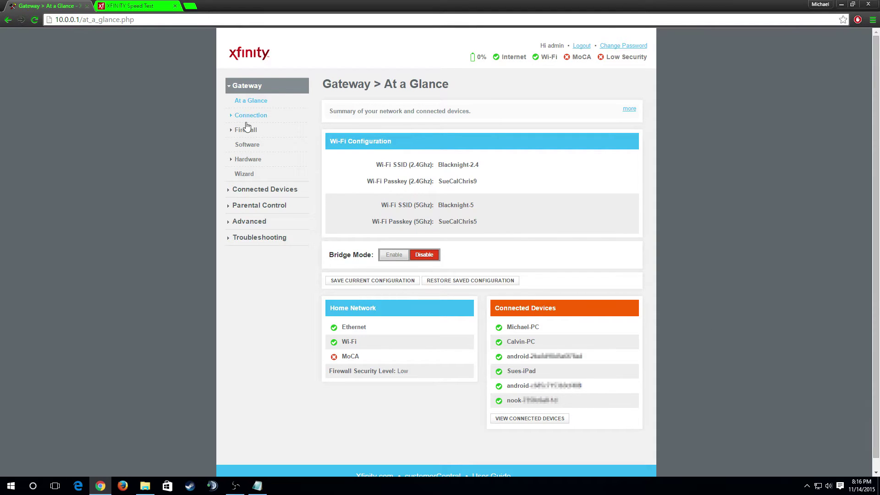
Expand Connection in the sidebar and show the XFINITY Network connection details
{"action": "left_click", "coordinate": [232, 117]}
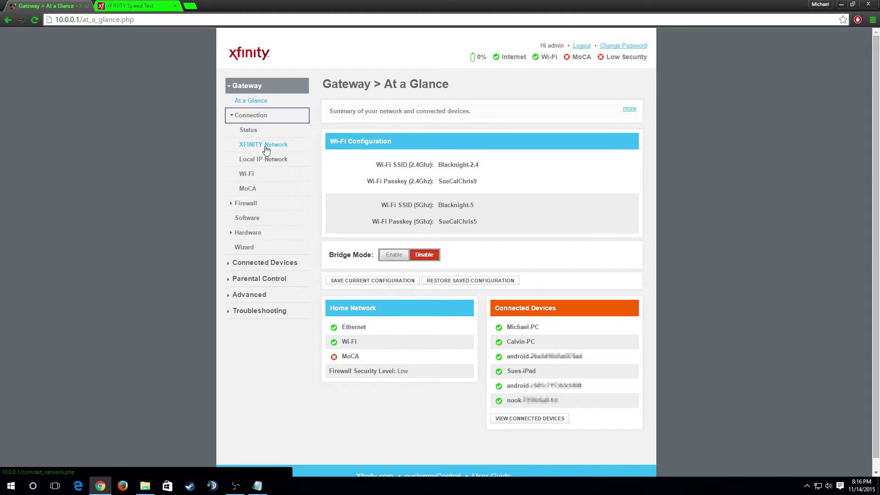
{"action": "left_click", "coordinate": [262, 147]}
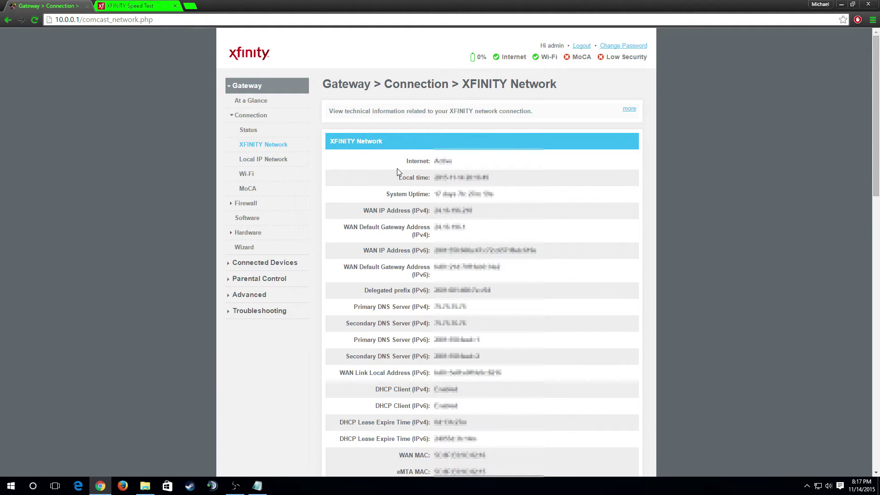
Scroll past Initialization Procedure and Cable Modem down to the Downstream and Upstream channel tables
{"action": "scroll", "coordinate": [524, 215], "scroll_direction": "down", "scroll_amount": 3}
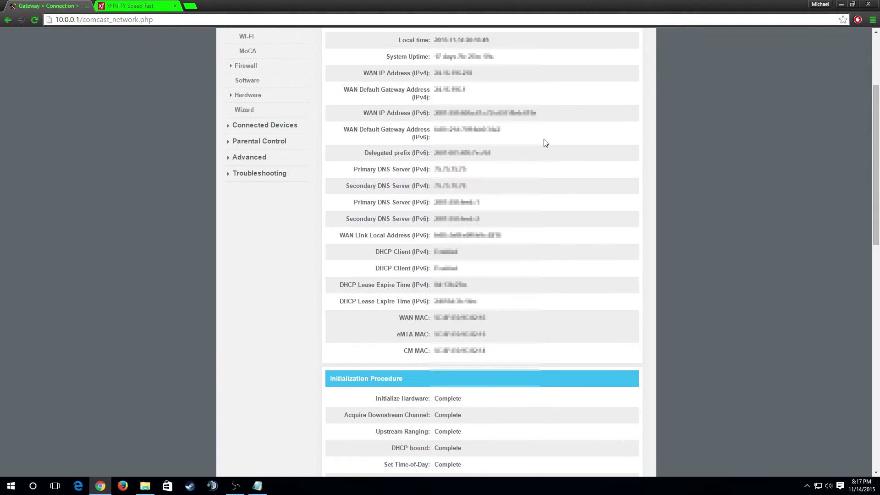
{"action": "scroll", "coordinate": [500, 297], "scroll_direction": "down", "scroll_amount": 1}
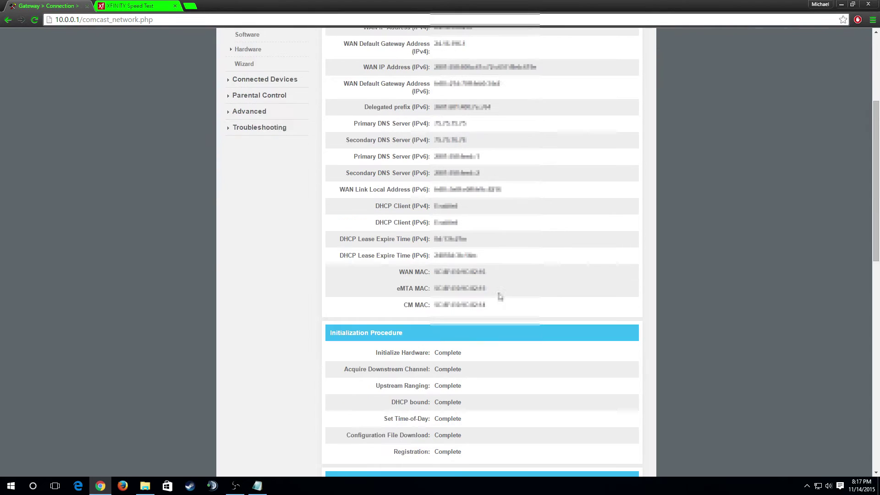
{"action": "scroll", "coordinate": [500, 297], "scroll_direction": "down", "scroll_amount": 3}
{"action": "scroll", "coordinate": [499, 295], "scroll_direction": "down", "scroll_amount": 2}
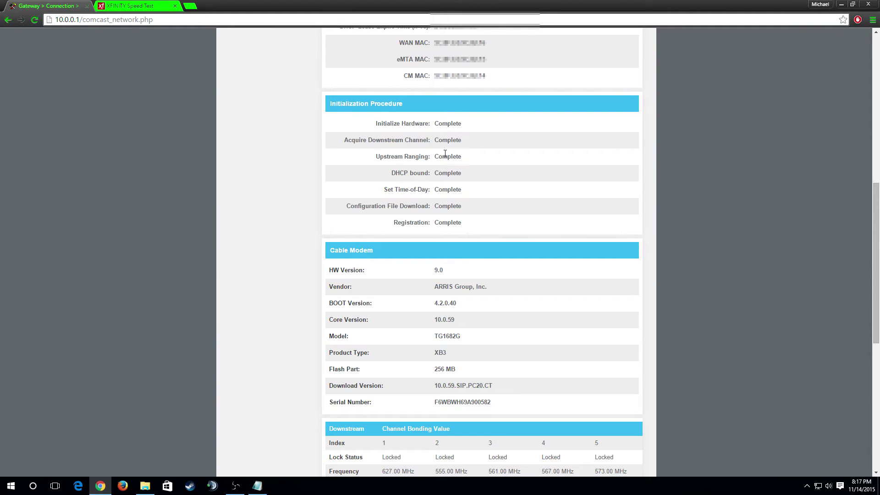
{"action": "scroll", "coordinate": [527, 239], "scroll_direction": "down", "scroll_amount": 3}
{"action": "scroll", "coordinate": [560, 207], "scroll_direction": "down", "scroll_amount": 3}
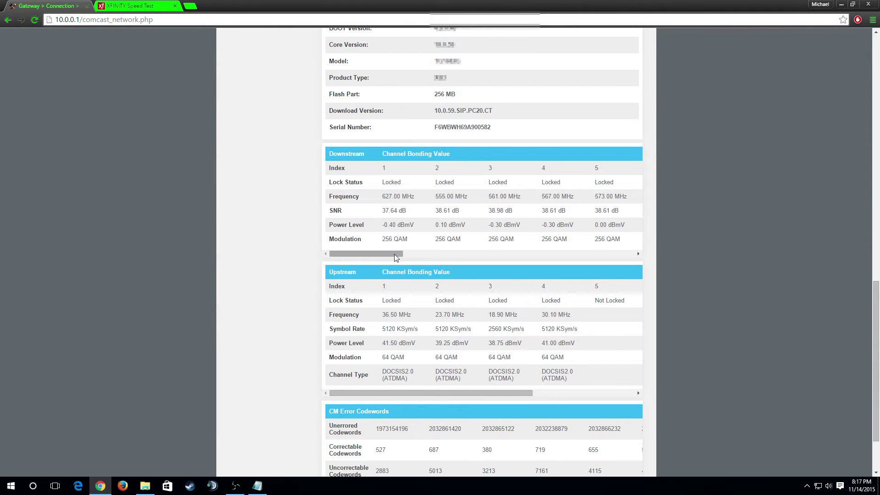
{"action": "left_click_drag", "start_coordinate": [395, 254], "coordinate": [643, 256]}
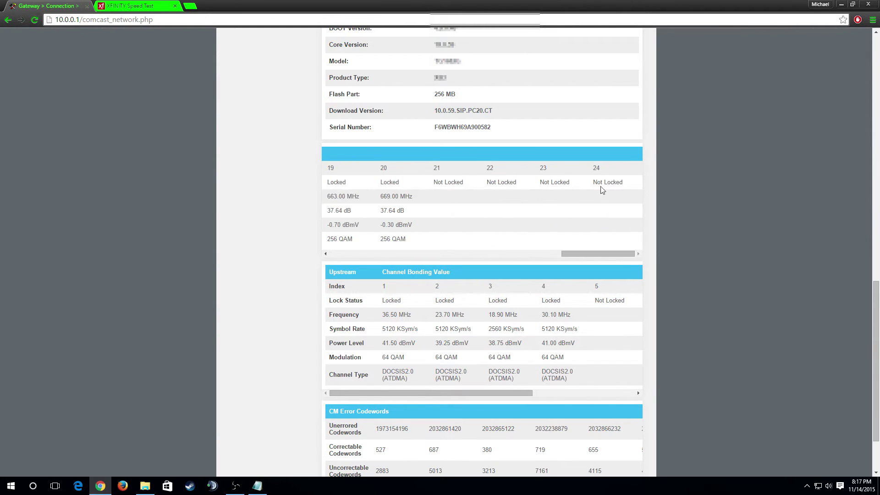
{"action": "left_click_drag", "start_coordinate": [602, 169], "coordinate": [592, 167]}
{"action": "left_click_drag", "start_coordinate": [608, 254], "coordinate": [565, 246]}
{"action": "left_click_drag", "start_coordinate": [559, 173], "coordinate": [577, 181]}
{"action": "left_click_drag", "start_coordinate": [559, 254], "coordinate": [354, 255]}
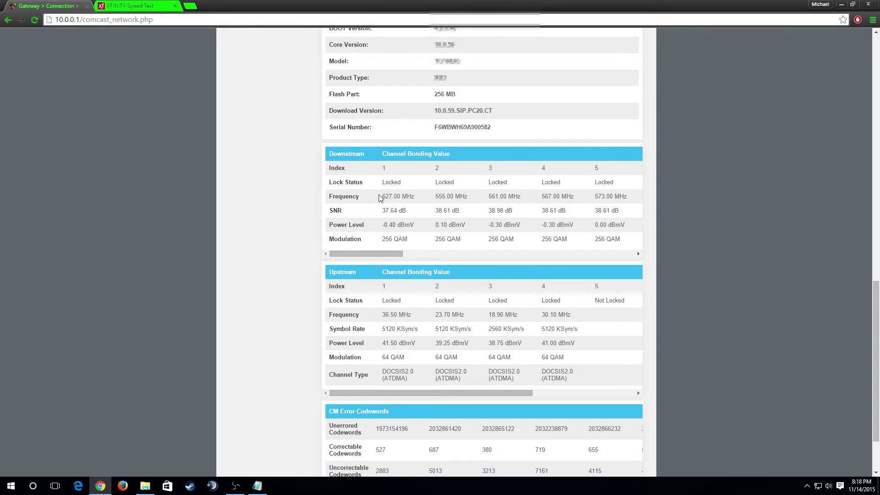
{"action": "left_click_drag", "start_coordinate": [375, 197], "coordinate": [392, 195]}
{"action": "left_click", "coordinate": [383, 211]}
{"action": "left_click_drag", "start_coordinate": [383, 211], "coordinate": [397, 211]}
{"action": "left_click", "coordinate": [427, 214]}
{"action": "left_click_drag", "start_coordinate": [381, 210], "coordinate": [399, 211]}
{"action": "left_click", "coordinate": [368, 219]}
{"action": "left_click_drag", "start_coordinate": [394, 258], "coordinate": [349, 258]}
{"action": "double_click", "coordinate": [395, 239]}
{"action": "left_click", "coordinate": [412, 246]}
Highlight the 41.50 dBmV upstream power level and the 527 correctable codewords count
{"action": "scroll", "coordinate": [296, 308], "scroll_direction": "down", "scroll_amount": 2}
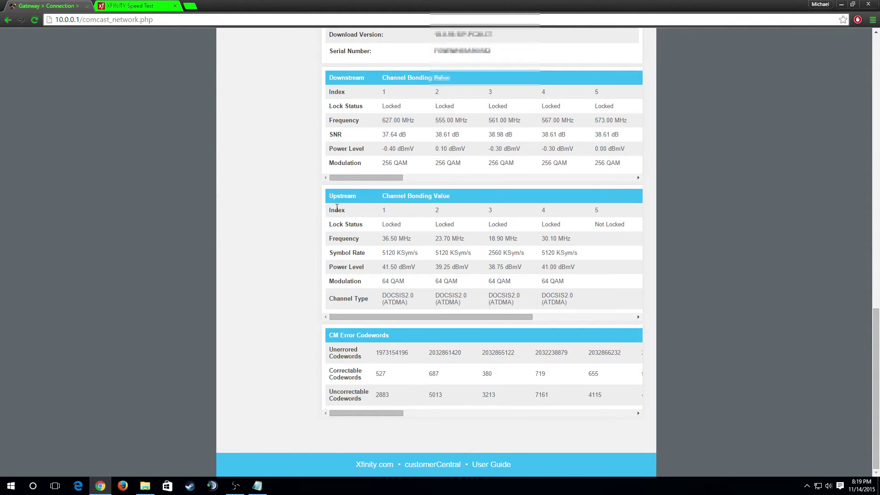
{"action": "left_click_drag", "start_coordinate": [441, 318], "coordinate": [372, 303]}
{"action": "left_click_drag", "start_coordinate": [381, 268], "coordinate": [420, 270]}
{"action": "left_click_drag", "start_coordinate": [372, 414], "coordinate": [348, 422]}
{"action": "left_click_drag", "start_coordinate": [391, 379], "coordinate": [376, 375]}
{"action": "left_click", "coordinate": [388, 394]}
{"action": "left_click_drag", "start_coordinate": [388, 394], "coordinate": [373, 394]}
{"action": "left_click_drag", "start_coordinate": [408, 353], "coordinate": [374, 354]}
{"action": "left_click", "coordinate": [397, 364]}
{"action": "left_click_drag", "start_coordinate": [376, 395], "coordinate": [394, 395]}
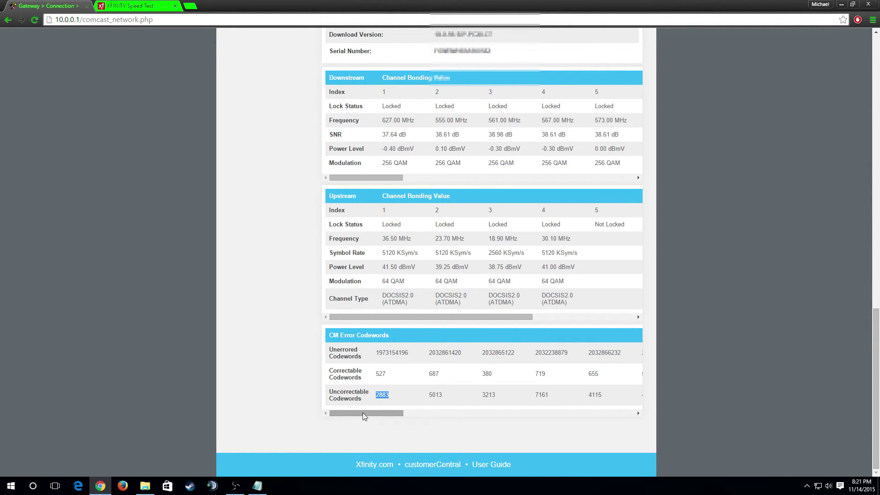
{"action": "scroll", "coordinate": [383, 355], "scroll_direction": "up", "scroll_amount": 6}
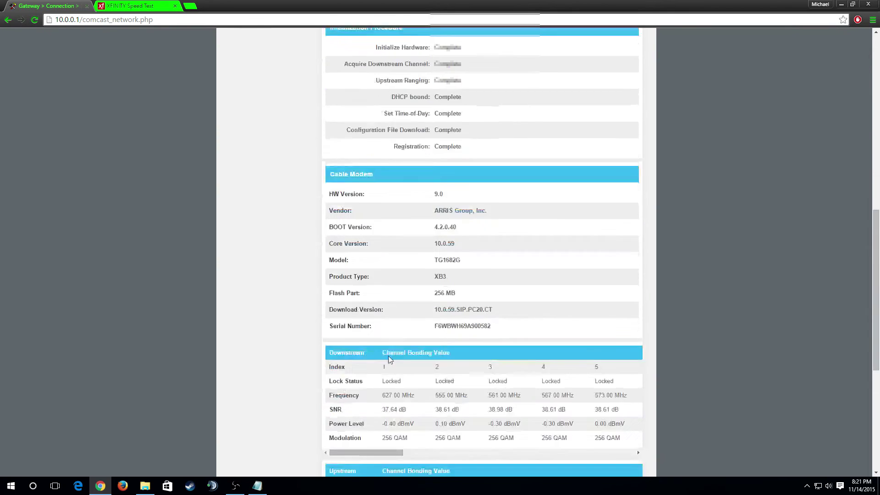
{"action": "scroll", "coordinate": [393, 365], "scroll_direction": "down", "scroll_amount": 6}
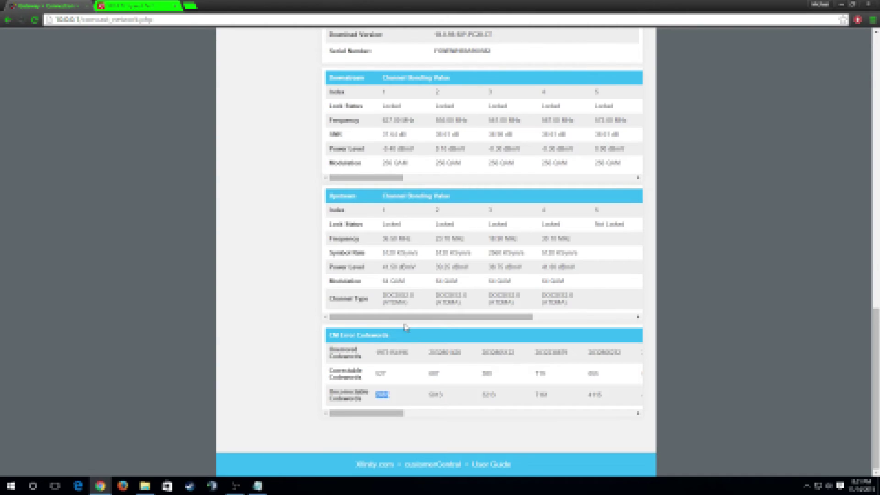
Return to the top and show the Wi-Fi page listing Blacknight-2.4 and Blacknight-5
{"action": "scroll", "coordinate": [349, 351], "scroll_direction": "up", "scroll_amount": 15}
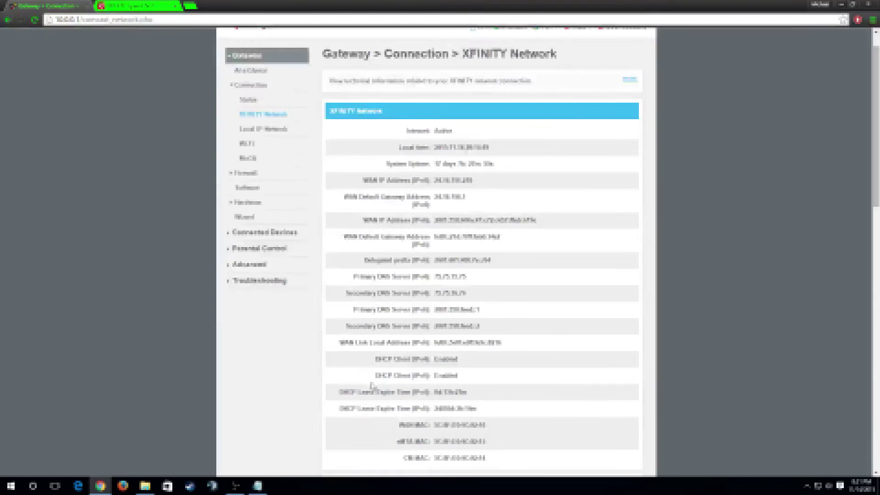
{"action": "scroll", "coordinate": [371, 387], "scroll_direction": "up", "scroll_amount": 1}
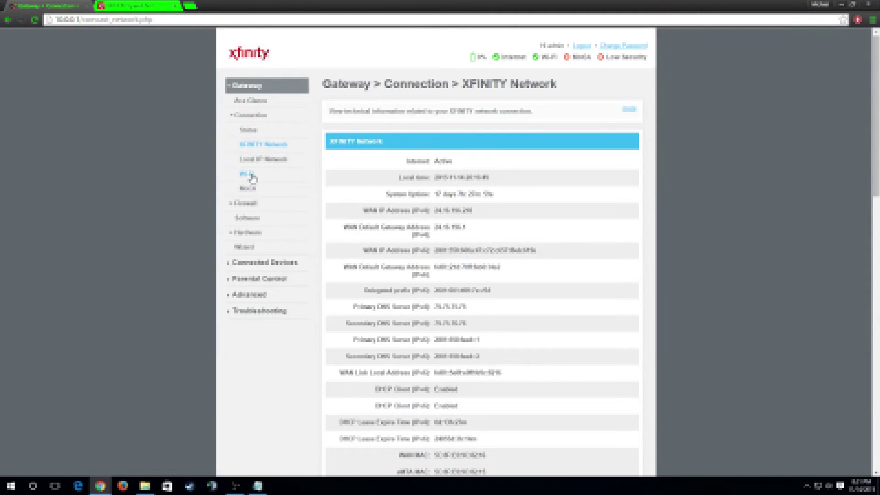
{"action": "left_click", "coordinate": [251, 176]}
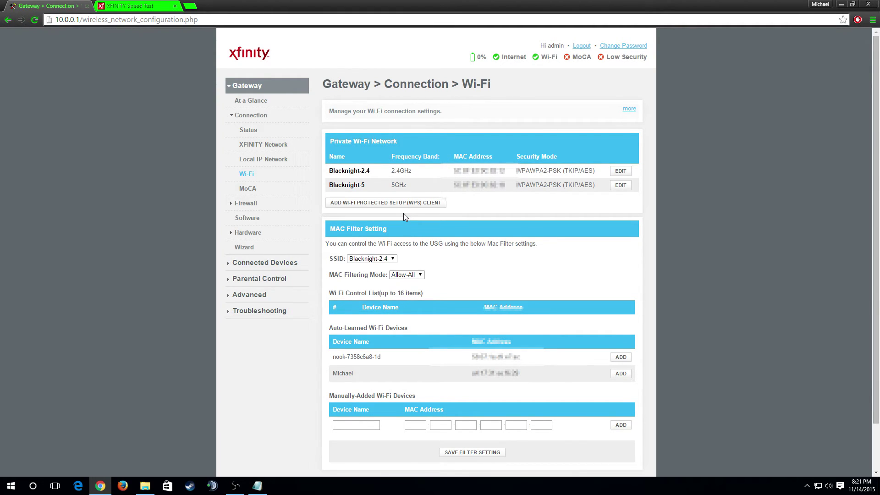
Open the Wifi Speeds page from Mobile bookmarks in Chrome's Bookmark manager
{"action": "left_click", "coordinate": [872, 20]}
{"action": "mouse_move", "coordinate": [796, 94]}
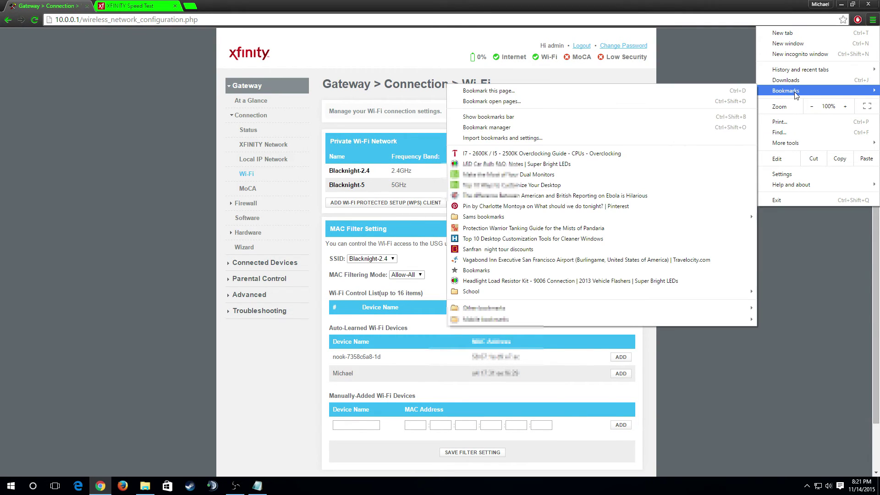
{"action": "left_click", "coordinate": [831, 14]}
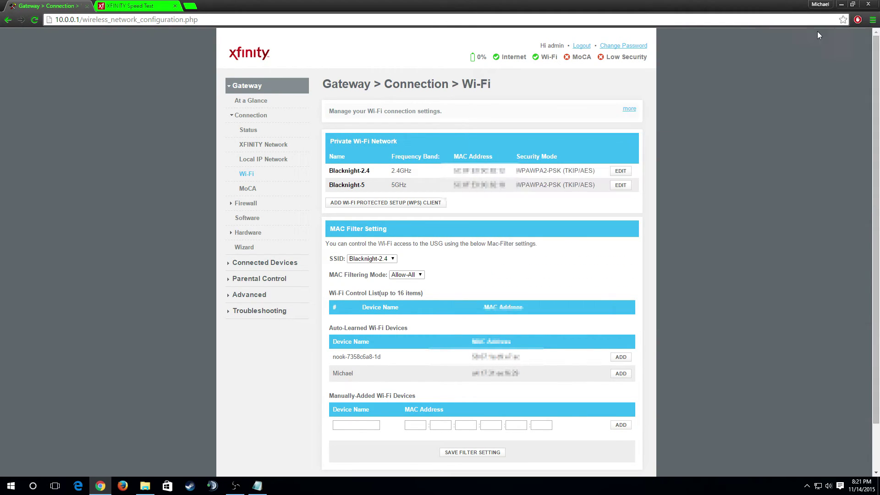
{"action": "left_click", "coordinate": [872, 20]}
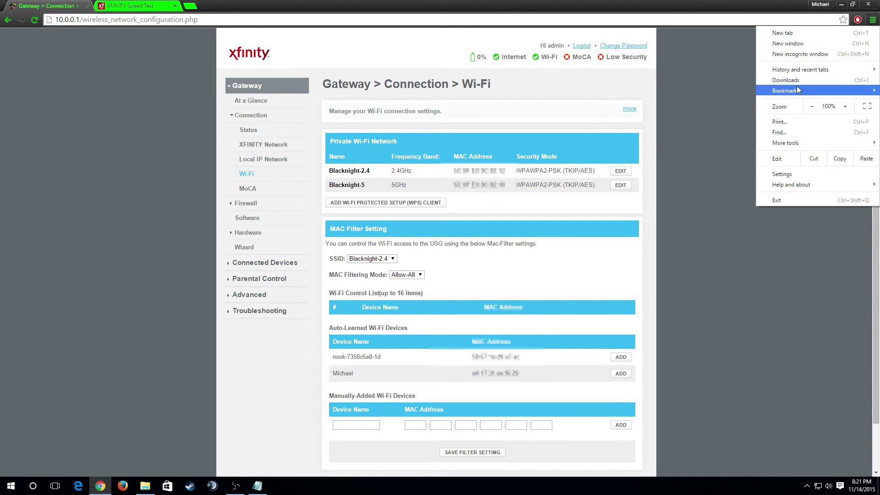
{"action": "mouse_move", "coordinate": [800, 91]}
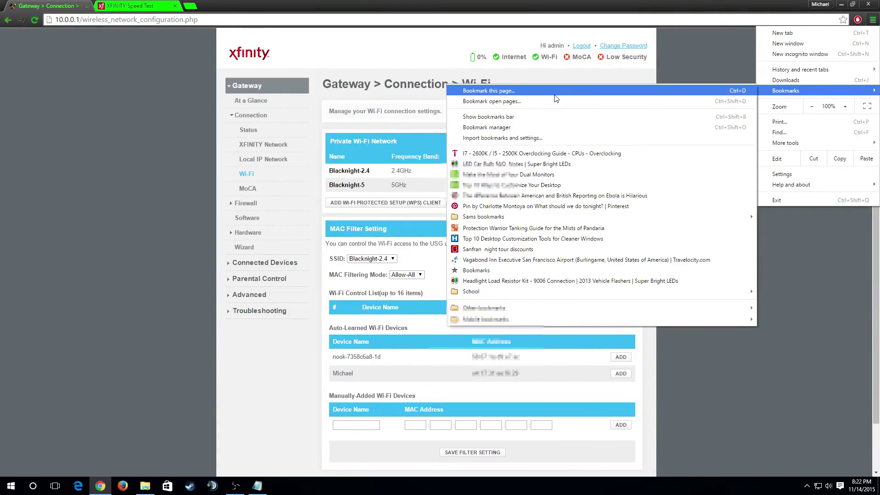
{"action": "left_click", "coordinate": [513, 128]}
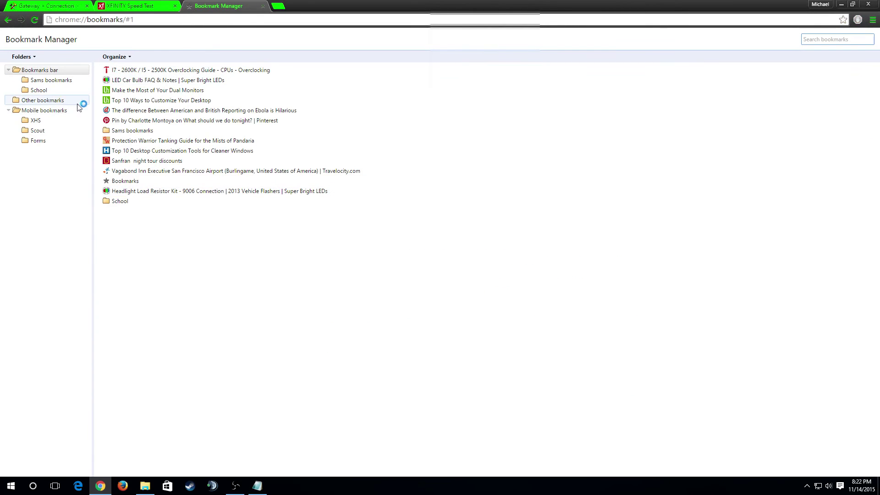
{"action": "left_click", "coordinate": [44, 110]}
{"action": "left_click", "coordinate": [143, 153]}
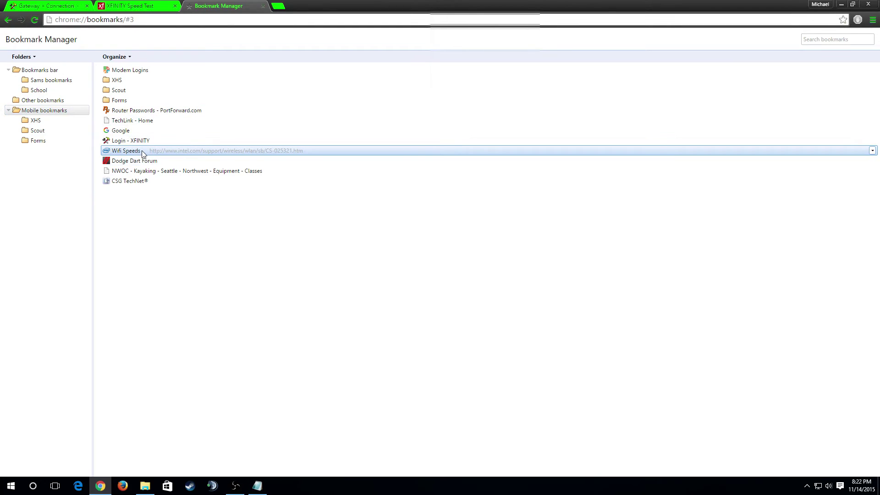
{"action": "double_click", "coordinate": [143, 153]}
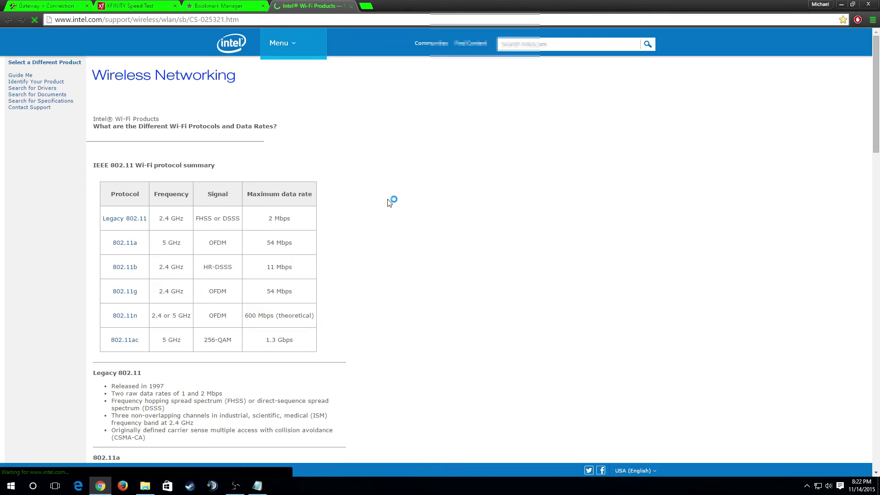
Dismiss the survey and highlight 2.4 GHz, 802.11n 600 Mbps and 802.11ac 1.3 Gbps in the protocol table
{"action": "scroll", "coordinate": [363, 209], "scroll_direction": "down", "scroll_amount": 1}
{"action": "left_click", "coordinate": [204, 99]}
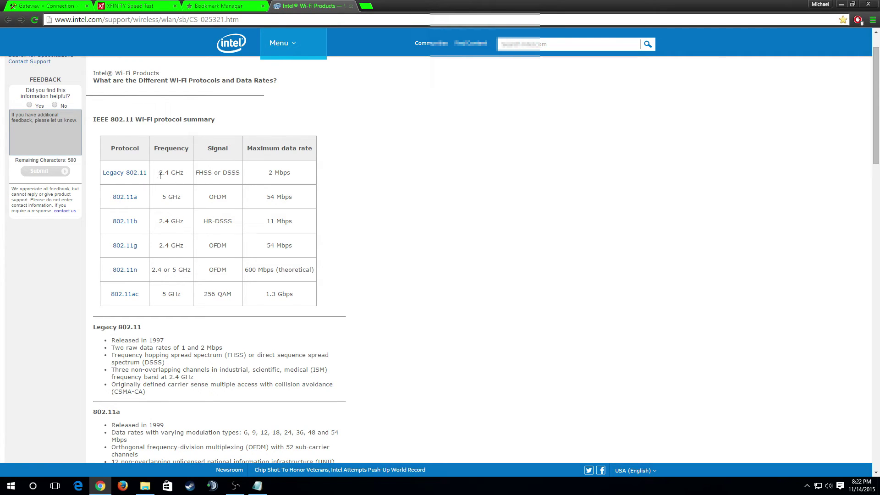
{"action": "left_click_drag", "start_coordinate": [156, 174], "coordinate": [176, 173]}
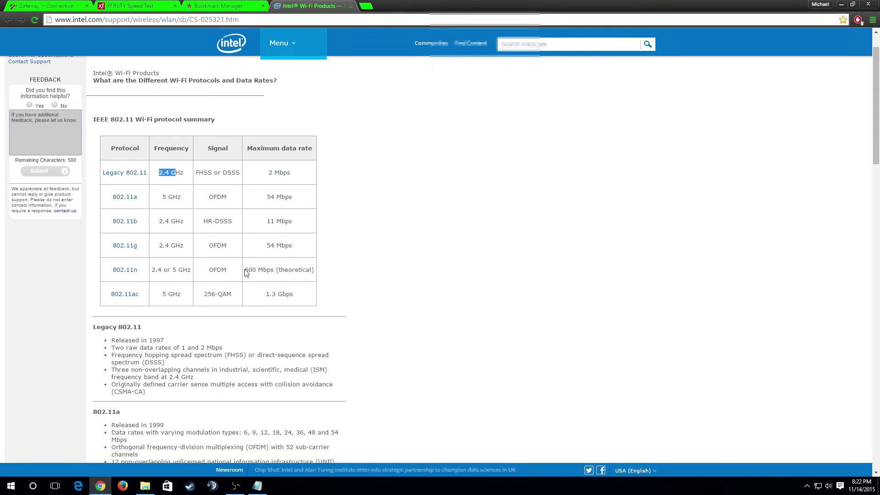
{"action": "left_click_drag", "start_coordinate": [244, 270], "coordinate": [274, 271]}
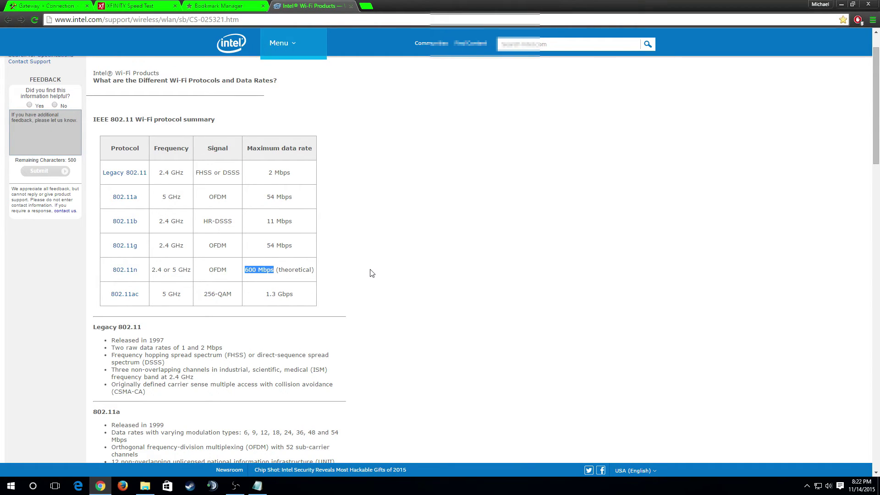
{"action": "left_click", "coordinate": [371, 275]}
{"action": "left_click_drag", "start_coordinate": [259, 295], "coordinate": [306, 297]}
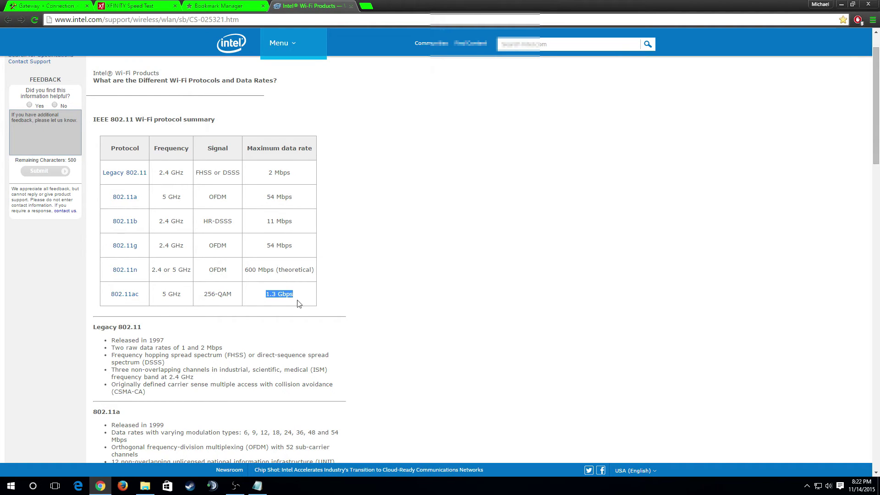
{"action": "left_click", "coordinate": [303, 304]}
{"action": "left_click", "coordinate": [66, 7]}
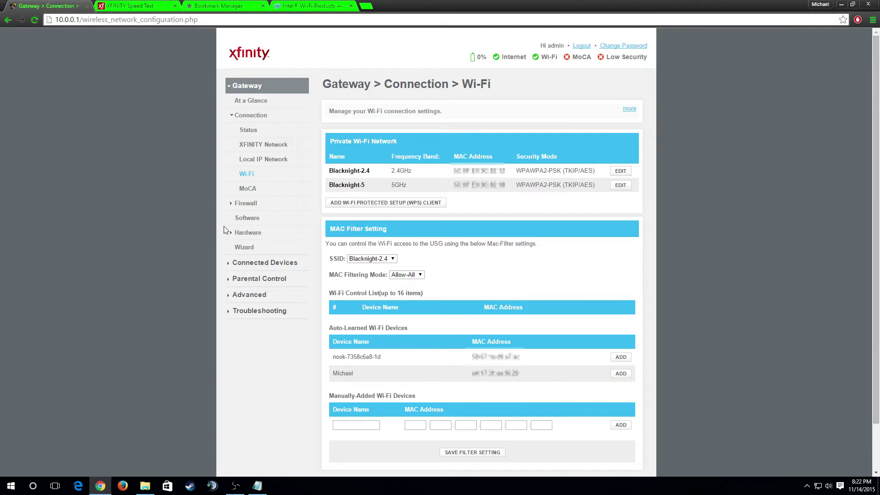
{"action": "left_click_drag", "start_coordinate": [415, 171], "coordinate": [390, 168]}
{"action": "left_click", "coordinate": [384, 173]}
{"action": "left_click_drag", "start_coordinate": [388, 188], "coordinate": [403, 184]}
{"action": "left_click", "coordinate": [411, 188]}
{"action": "left_click_drag", "start_coordinate": [420, 189], "coordinate": [388, 188]}
{"action": "left_click", "coordinate": [387, 189]}
{"action": "left_click_drag", "start_coordinate": [328, 171], "coordinate": [421, 167]}
{"action": "left_click", "coordinate": [423, 177]}
Open the Blacknight-2.4 edit page, review its name and password, and keep WPAWPA2-PSK security
{"action": "left_click", "coordinate": [620, 170]}
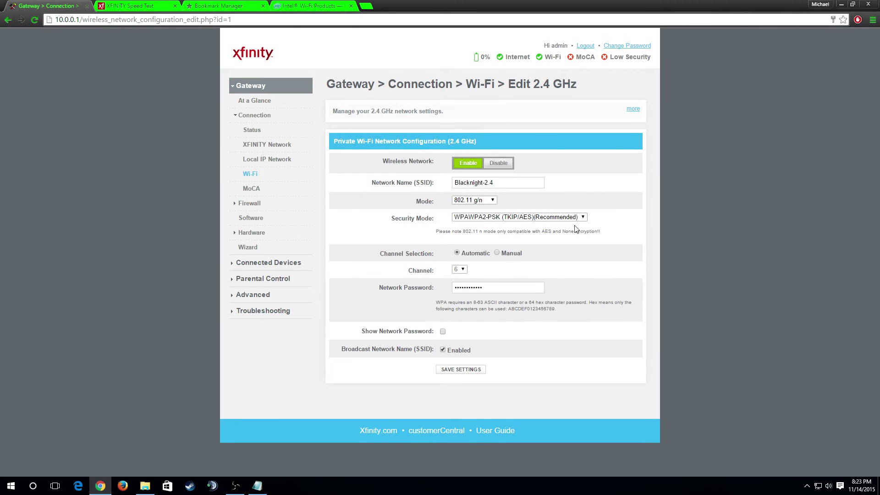
{"action": "left_click", "coordinate": [498, 183]}
{"action": "triple_click", "coordinate": [498, 182]}
{"action": "left_click_drag", "start_coordinate": [486, 287], "coordinate": [452, 294]}
{"action": "left_click", "coordinate": [543, 273]}
{"action": "left_click", "coordinate": [485, 219]}
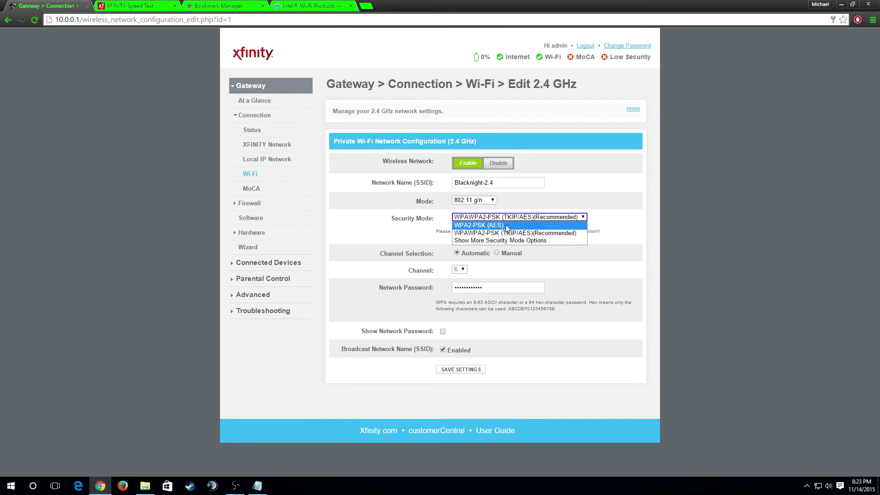
{"action": "left_click", "coordinate": [630, 212]}
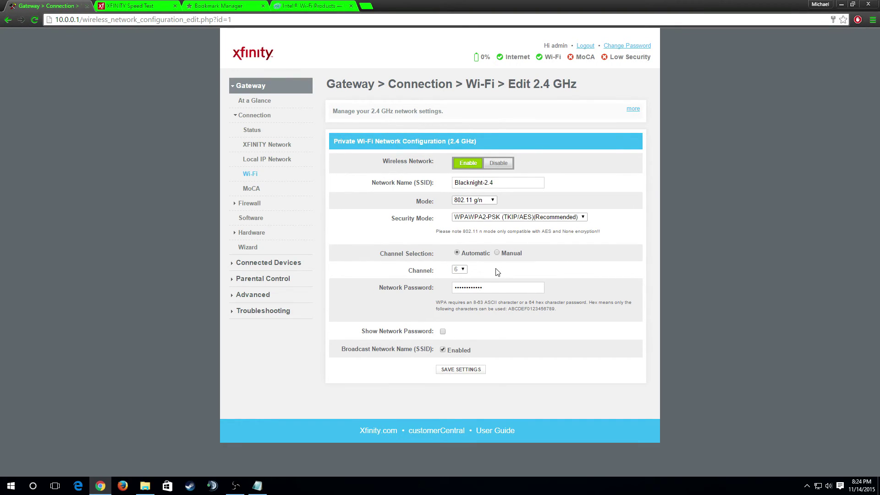
{"action": "left_click", "coordinate": [497, 253]}
{"action": "left_click", "coordinate": [466, 270]}
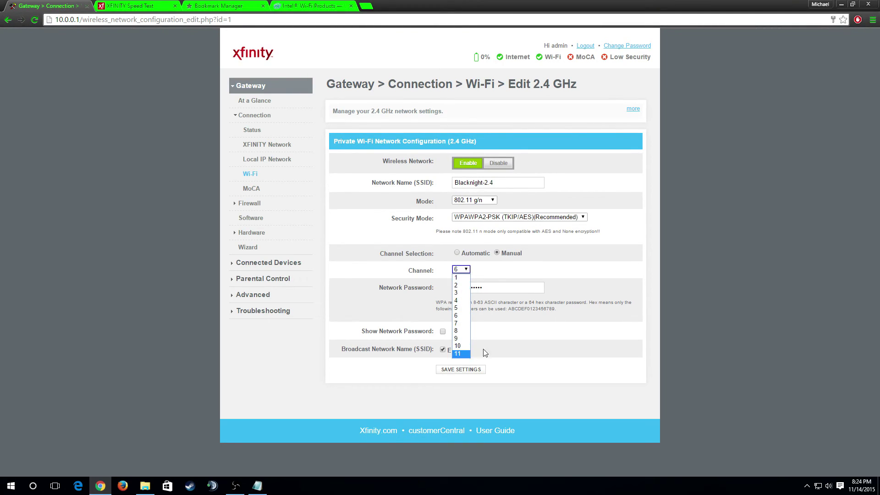
{"action": "left_click", "coordinate": [570, 312]}
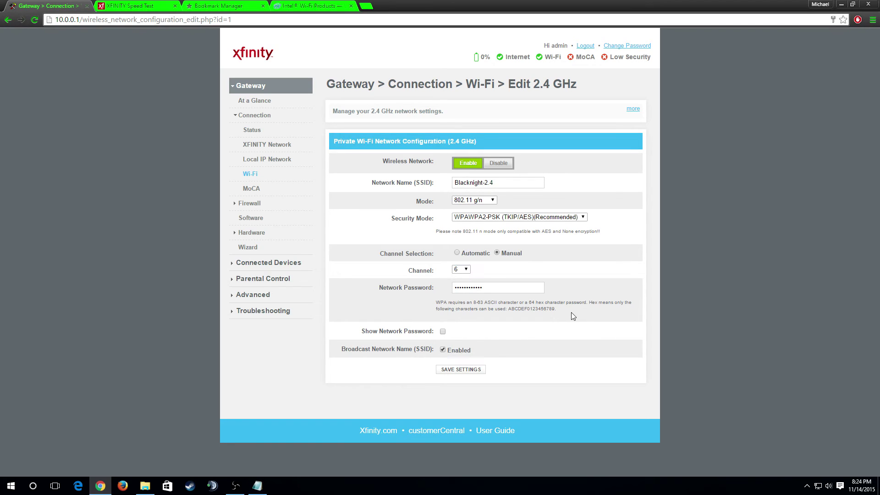
{"action": "left_click", "coordinate": [468, 270]}
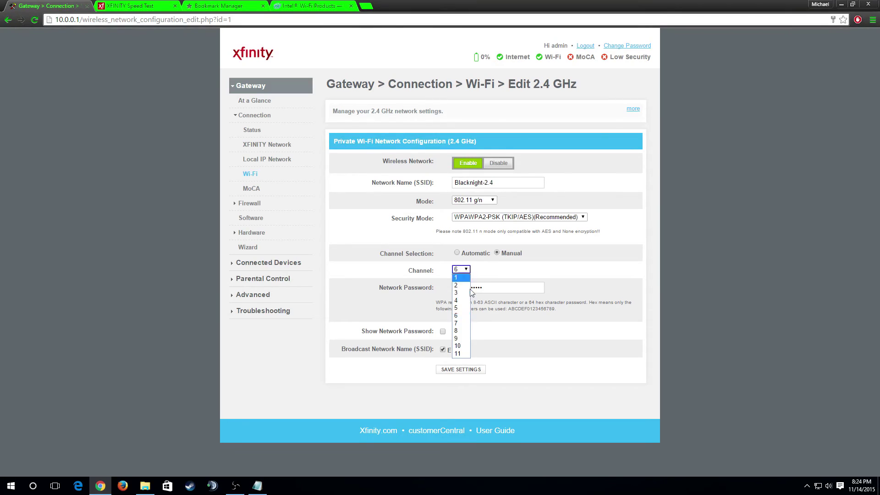
{"action": "left_click", "coordinate": [550, 272]}
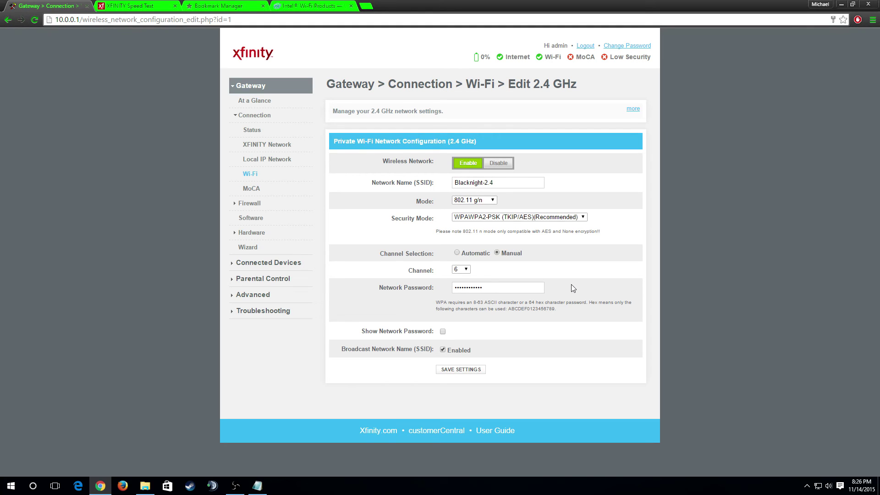
{"action": "left_click", "coordinate": [465, 270]}
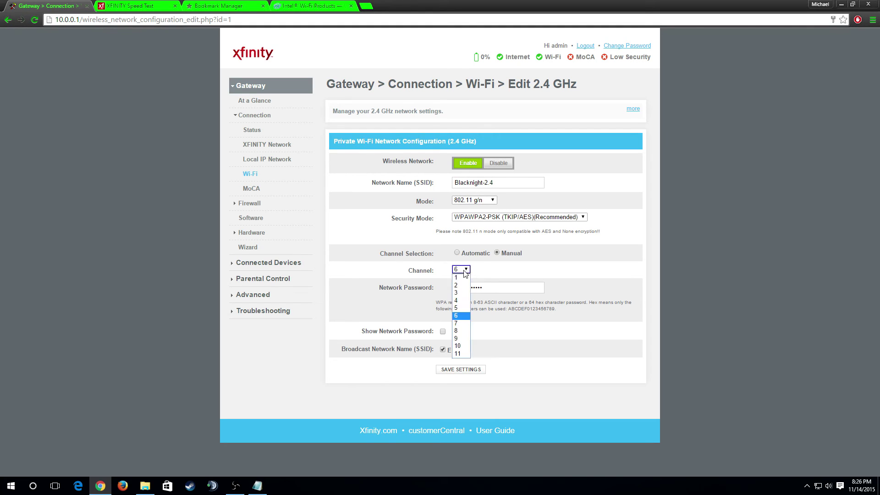
{"action": "left_click", "coordinate": [465, 274]}
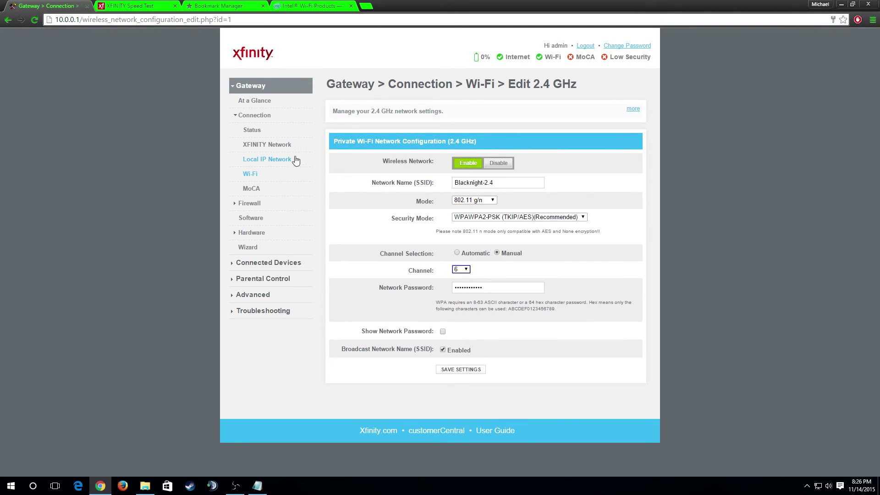
Go back to the Wi-Fi list, highlight the Blacknight-5 name, and open its 5 GHz edit page
{"action": "left_click", "coordinate": [257, 179]}
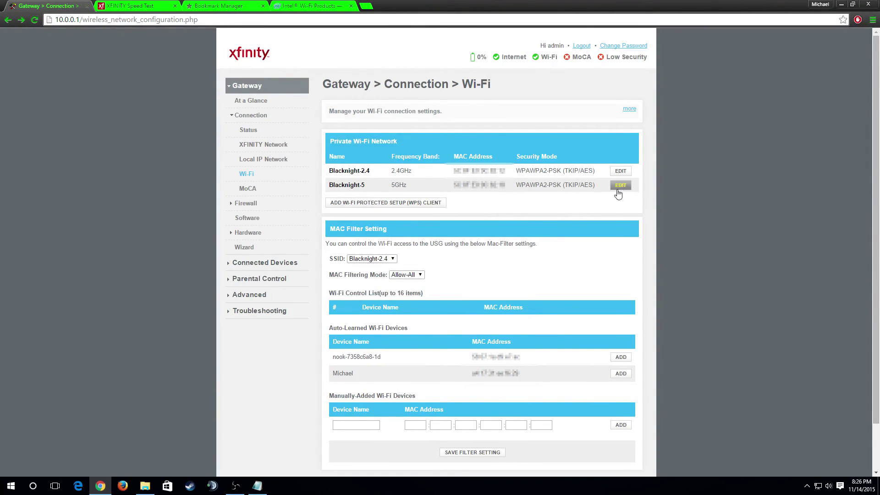
{"action": "left_click_drag", "start_coordinate": [324, 188], "coordinate": [365, 170]}
{"action": "left_click", "coordinate": [366, 191]}
{"action": "left_click", "coordinate": [376, 179]}
{"action": "left_click_drag", "start_coordinate": [366, 188], "coordinate": [329, 188]}
{"action": "left_click", "coordinate": [620, 186]}
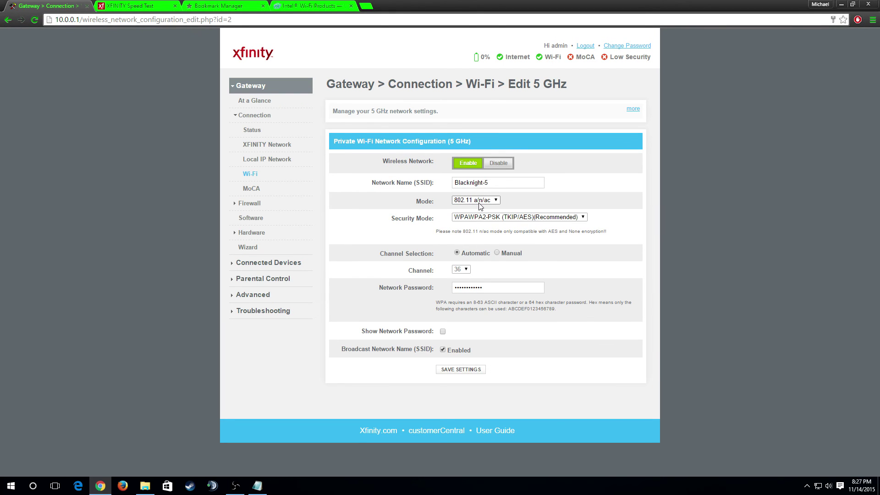
{"action": "left_click", "coordinate": [497, 253]}
{"action": "left_click", "coordinate": [469, 270]}
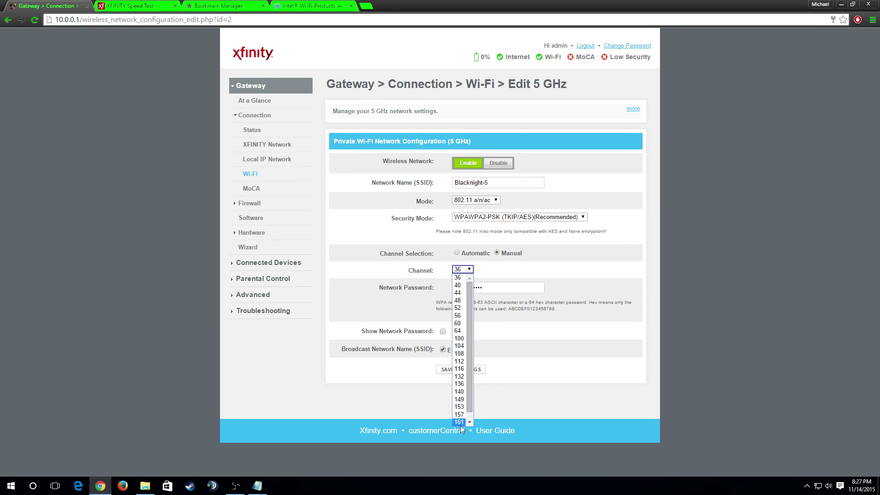
{"action": "left_click", "coordinate": [457, 253]}
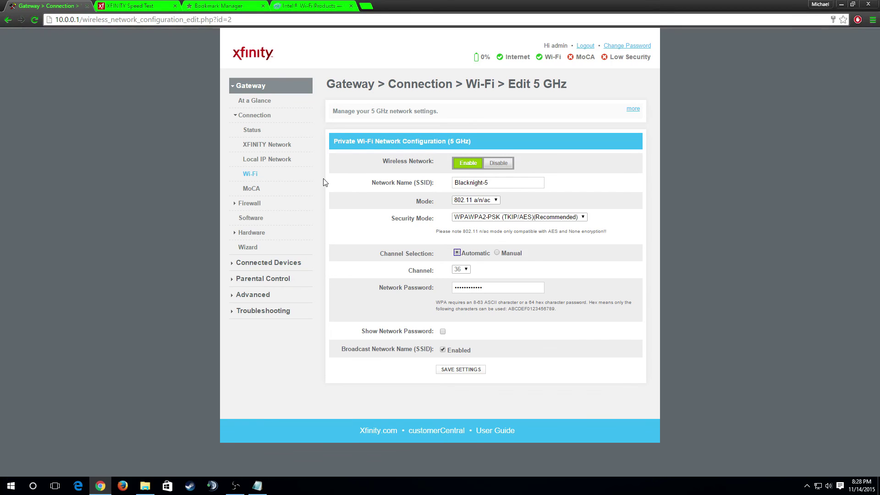
{"action": "left_click", "coordinate": [251, 190]}
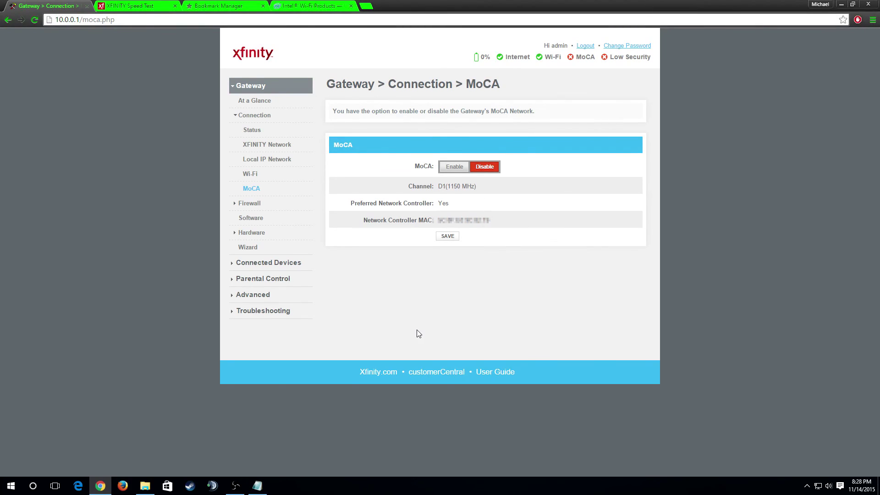
Load today's system logs under Troubleshooting, confirming the Are You Sure? prompt
{"action": "left_click", "coordinate": [240, 316]}
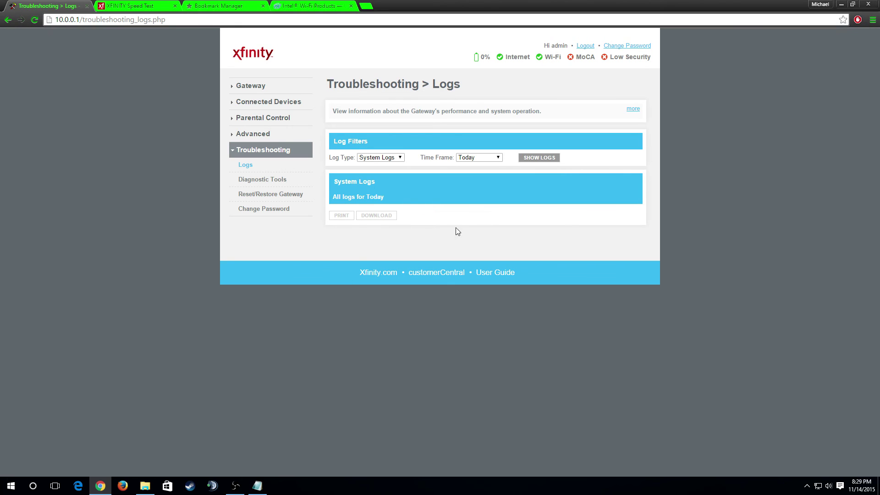
{"action": "left_click", "coordinate": [527, 160]}
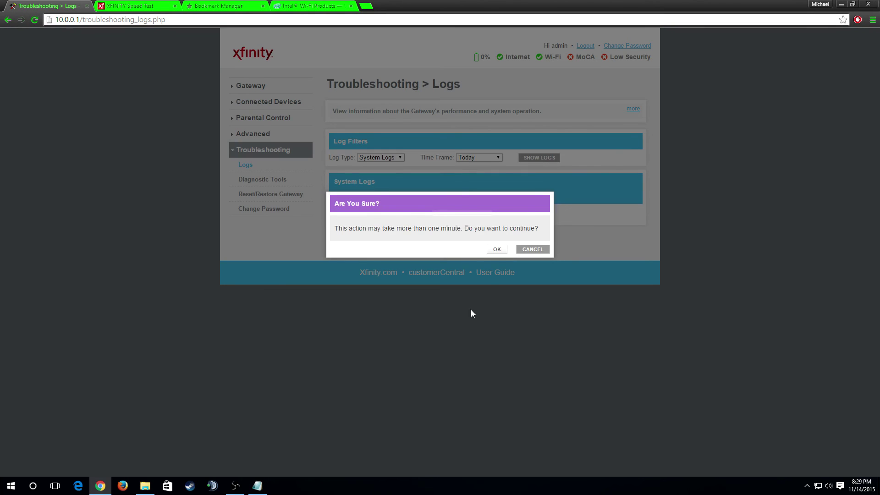
{"action": "left_click", "coordinate": [497, 251]}
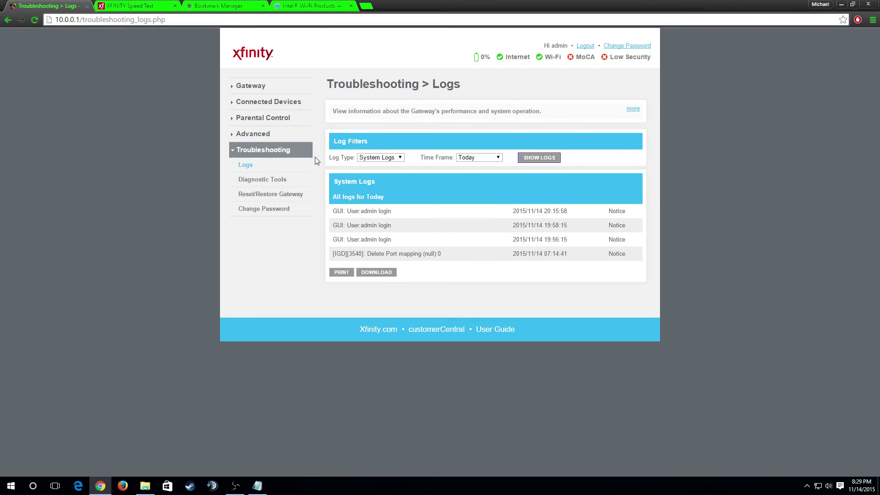
Review the seven online and the offline connected devices, then return to the Gateway overview
{"action": "left_click", "coordinate": [254, 102]}
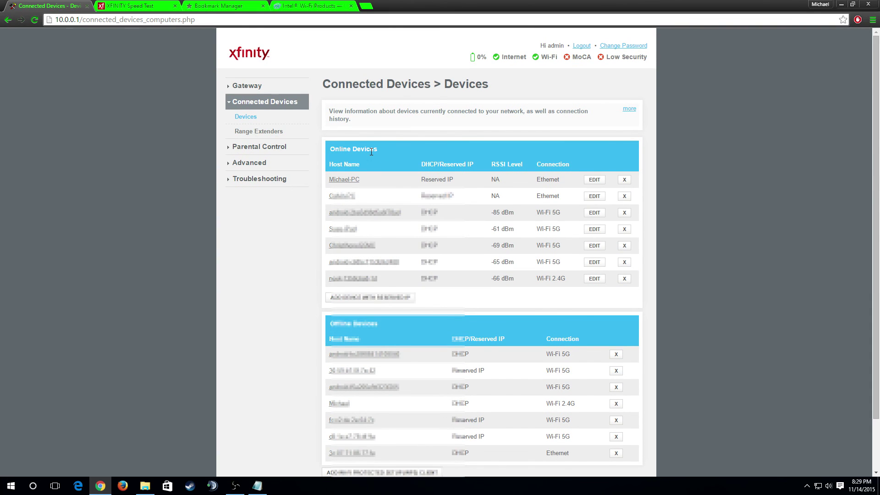
{"action": "left_click", "coordinate": [235, 89]}
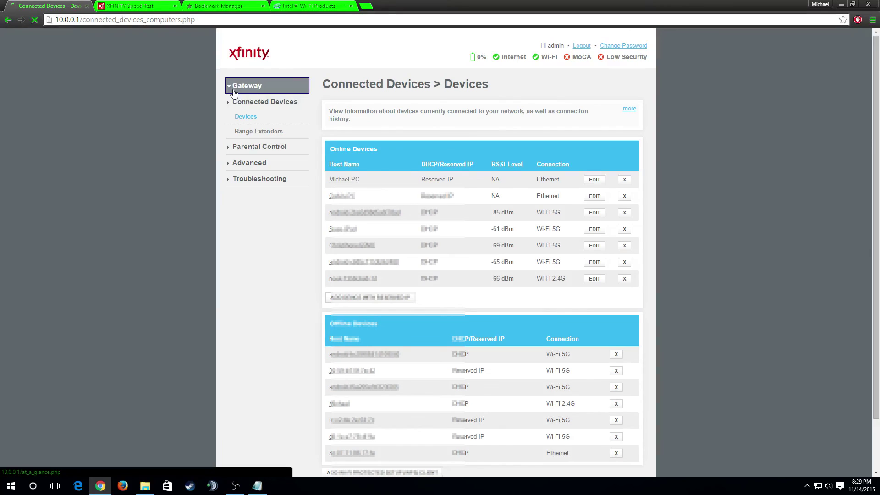